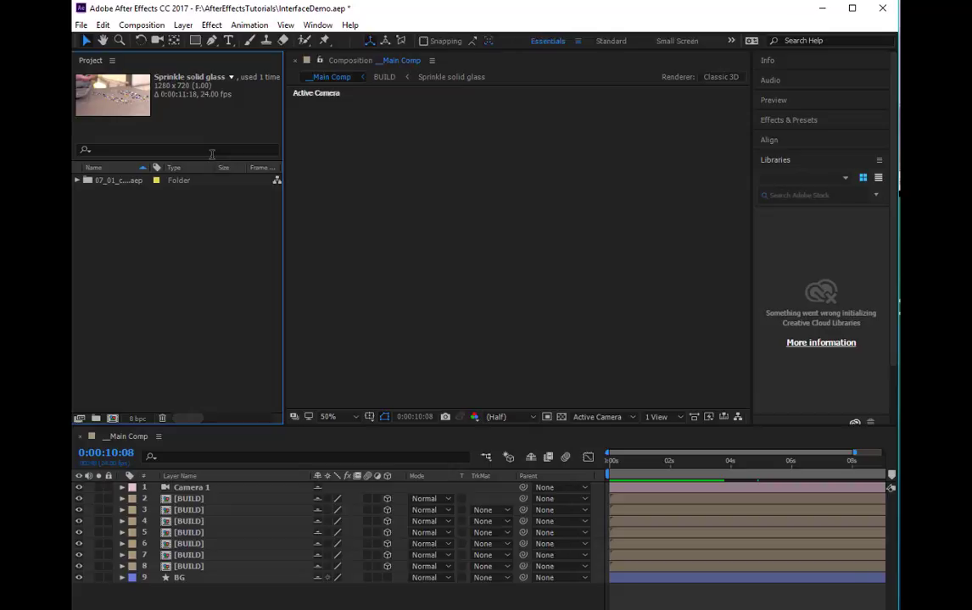
click(80, 25)
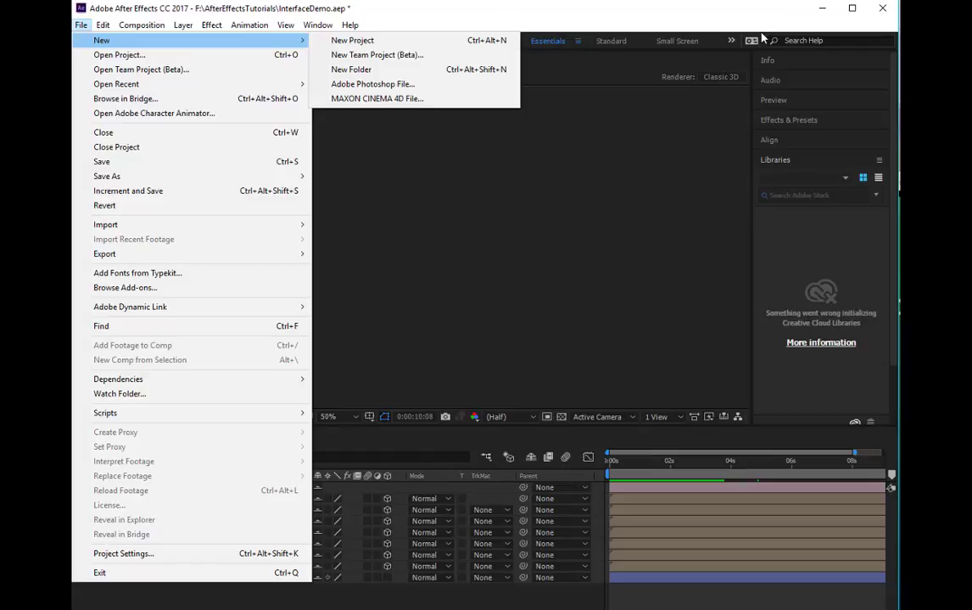
click(512, 17)
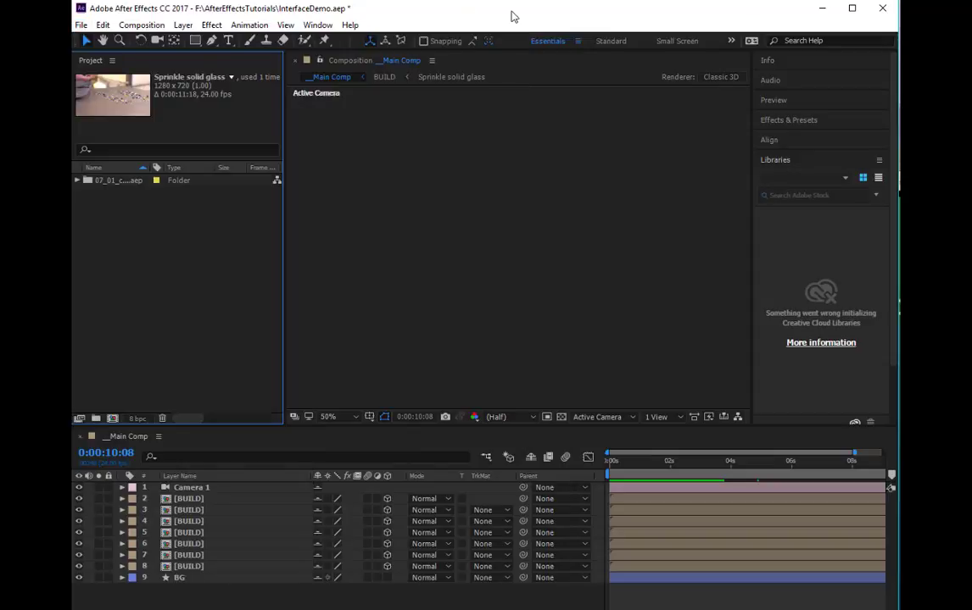
click(80, 25)
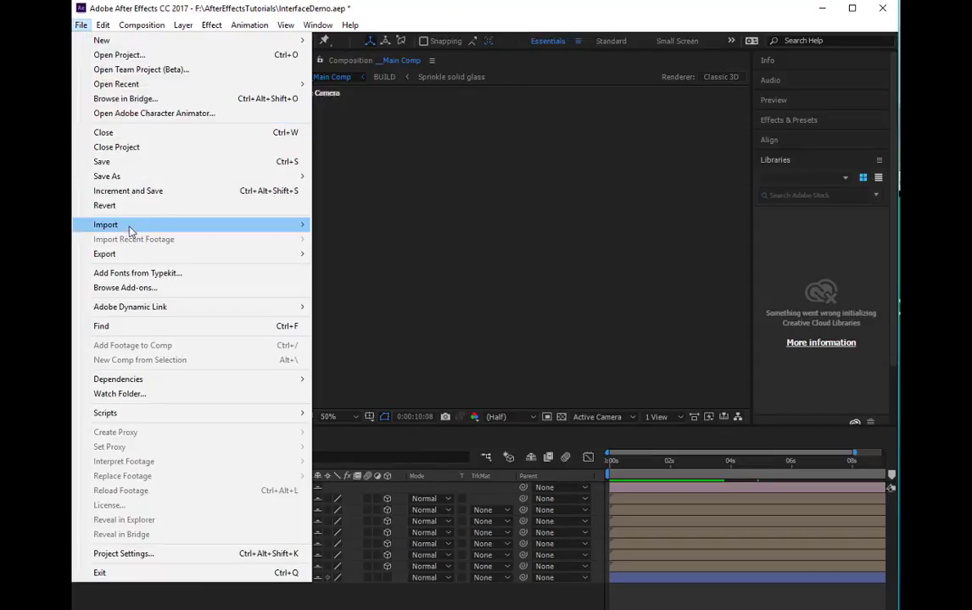
mouse_move(133, 228)
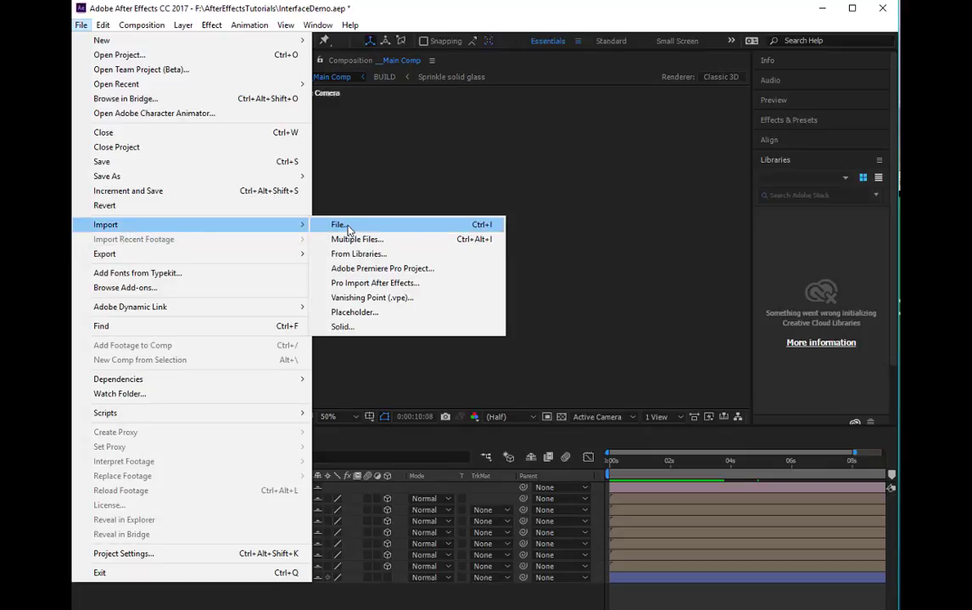
click(400, 12)
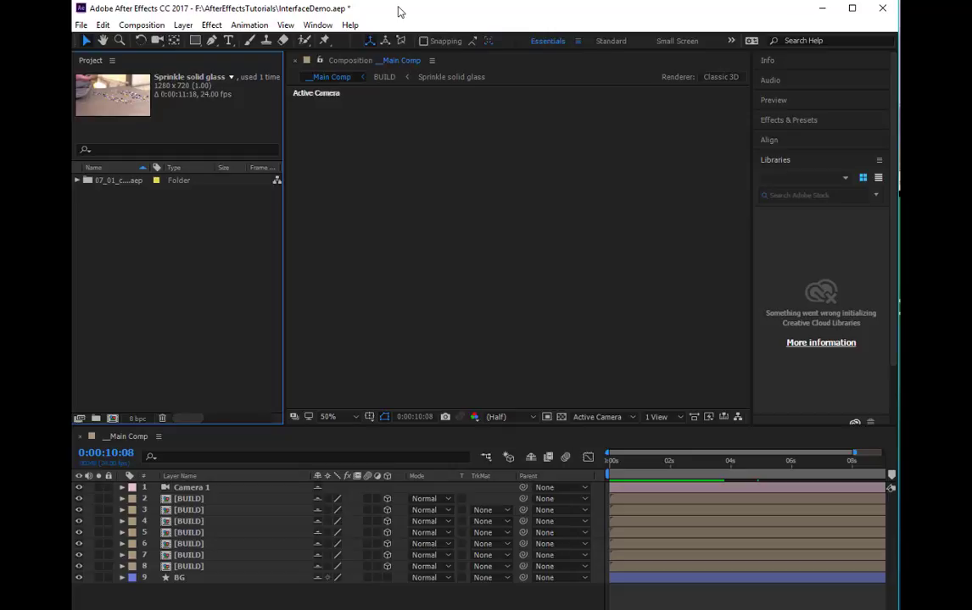
click(85, 41)
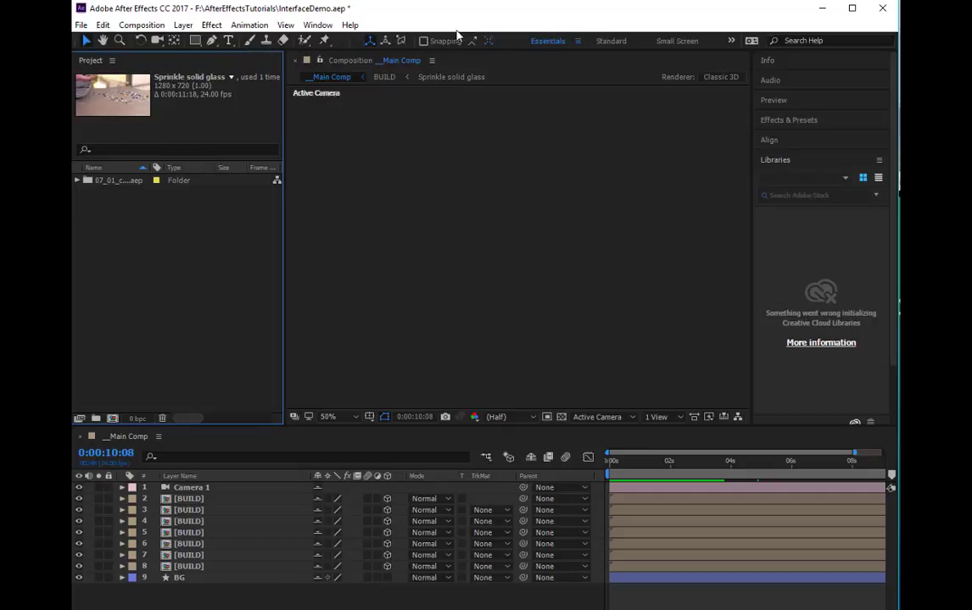
- Open __Main Comp from the 07_01 project folder and move the current time to 0:00:01:06
click(78, 181)
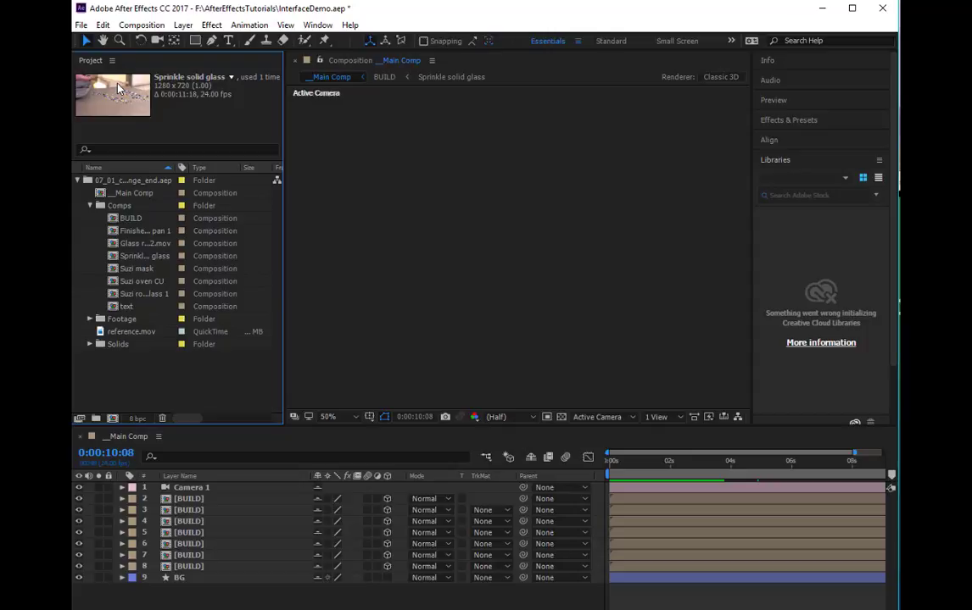
click(120, 194)
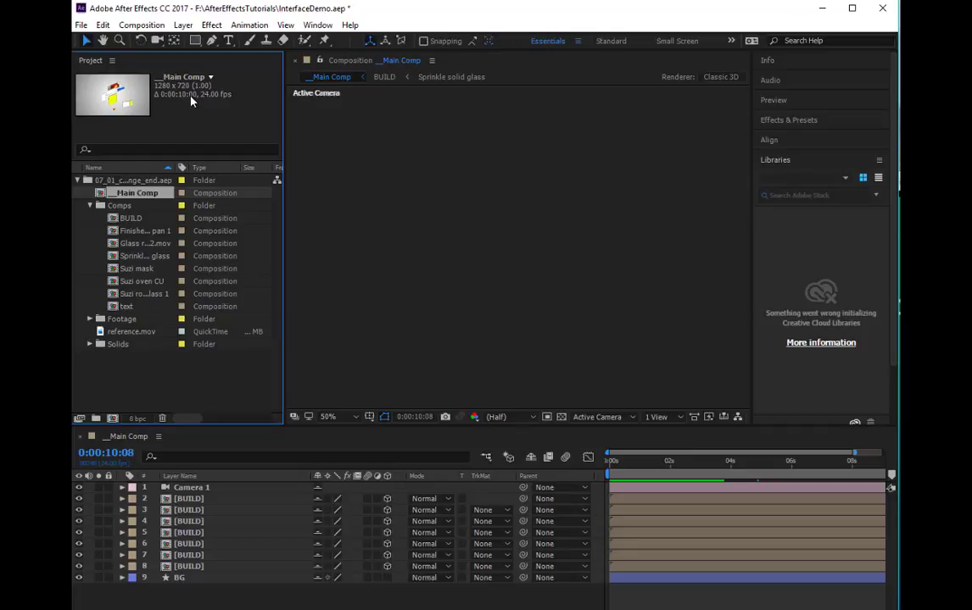
click(90, 207)
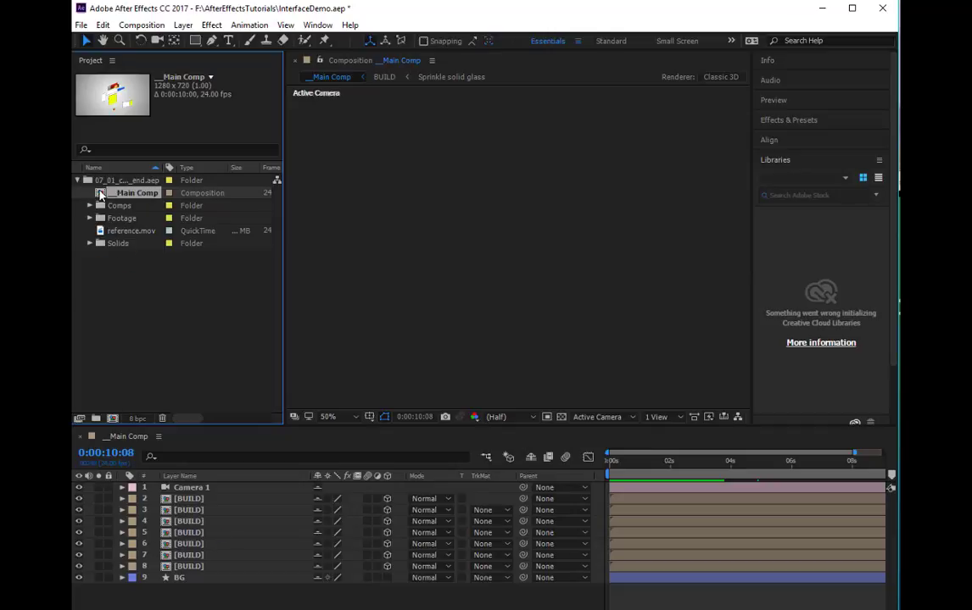
double_click(100, 195)
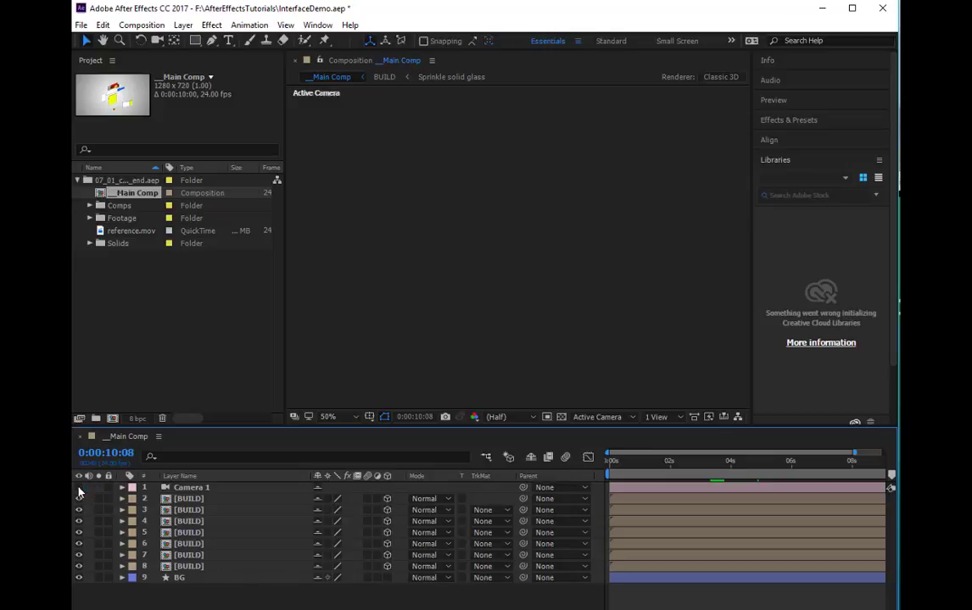
click(646, 460)
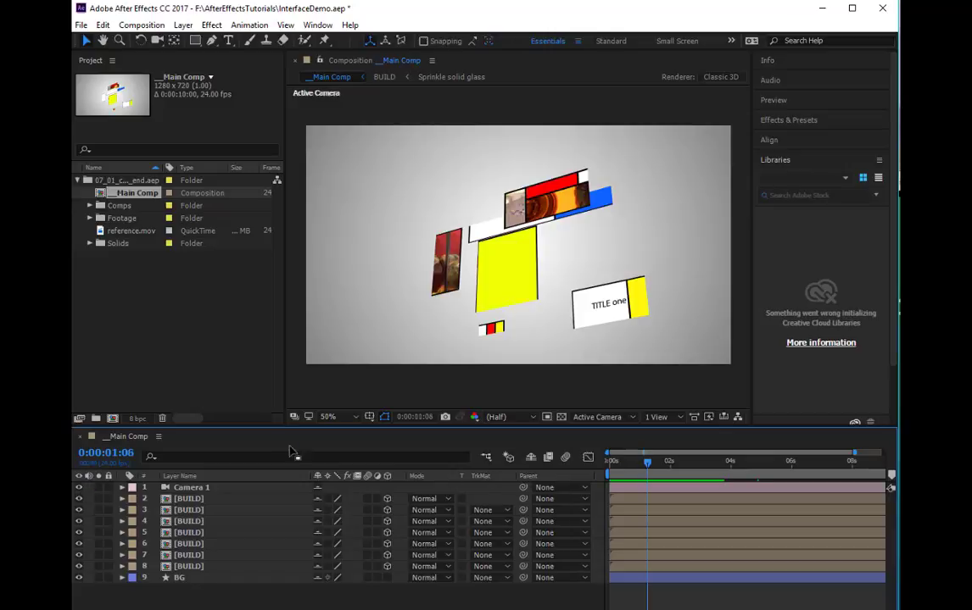
- Hide the Camera 1 layer, and switch the visibility of BUILD layers 4 and 6 off and back on
click(79, 488)
click(79, 522)
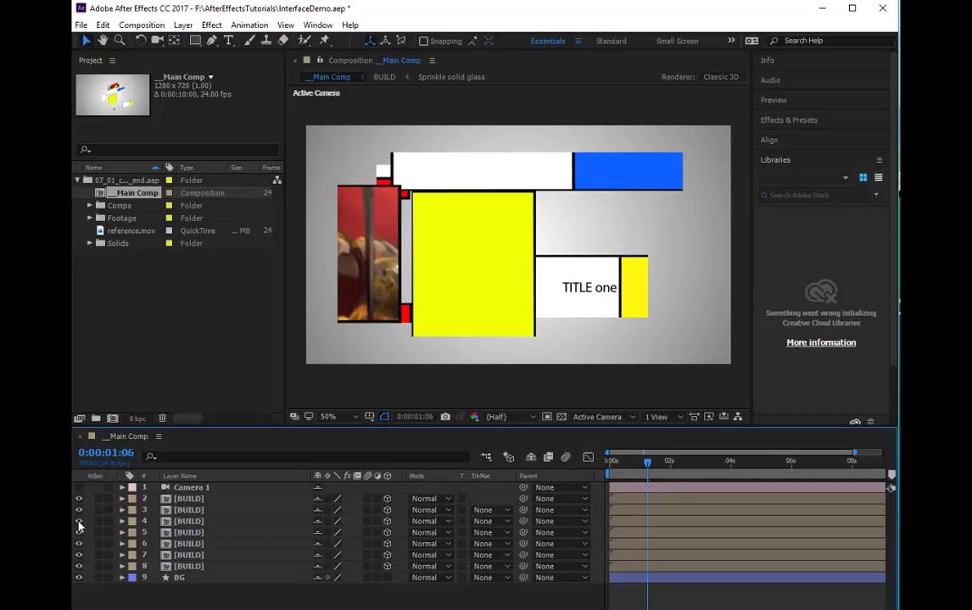
click(78, 522)
click(79, 544)
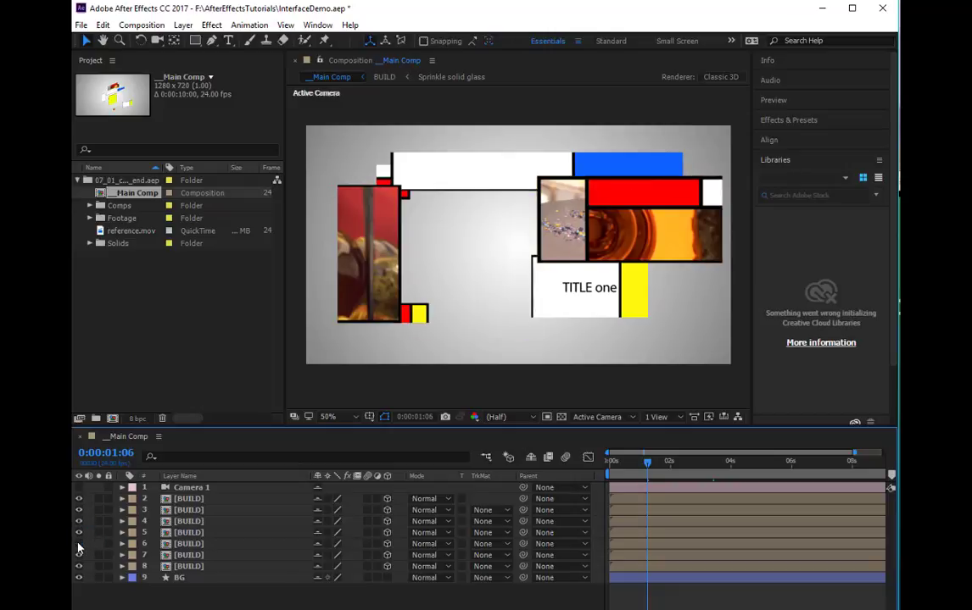
click(79, 544)
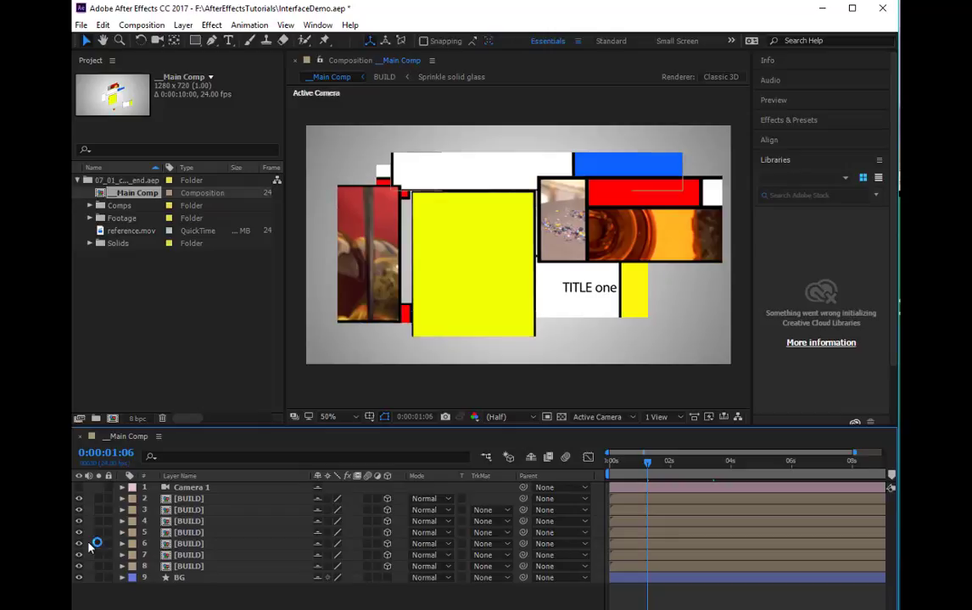
click(79, 544)
click(79, 544)
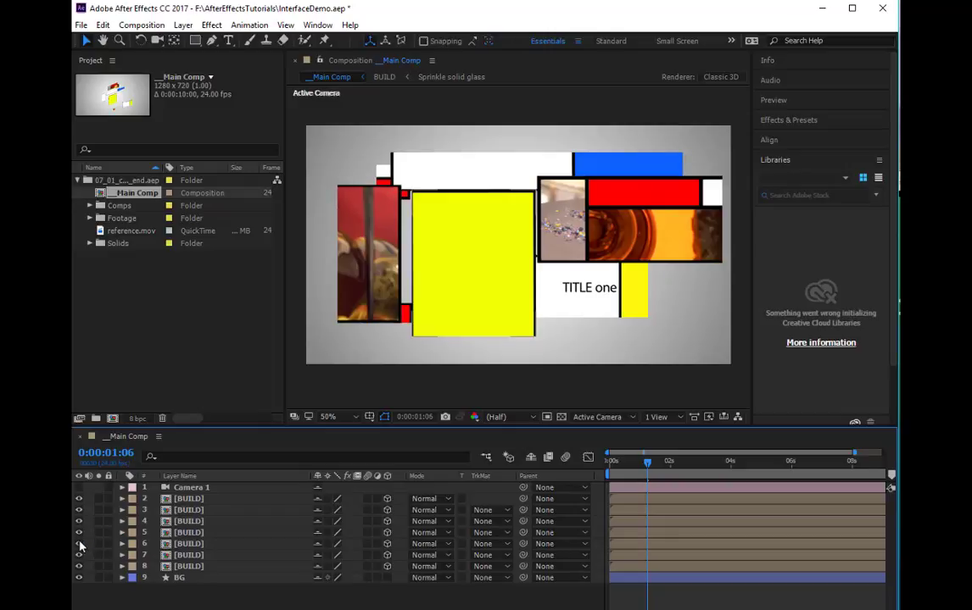
- Expand BUILD layer 6 and examine its Transform properties and Position keyframes
click(122, 543)
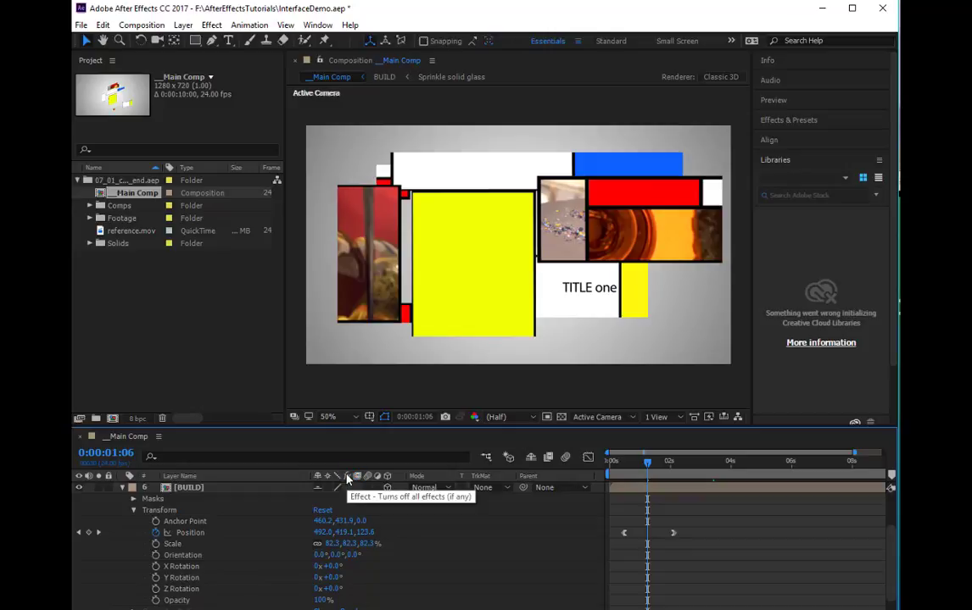
scroll(190, 533, down, 2)
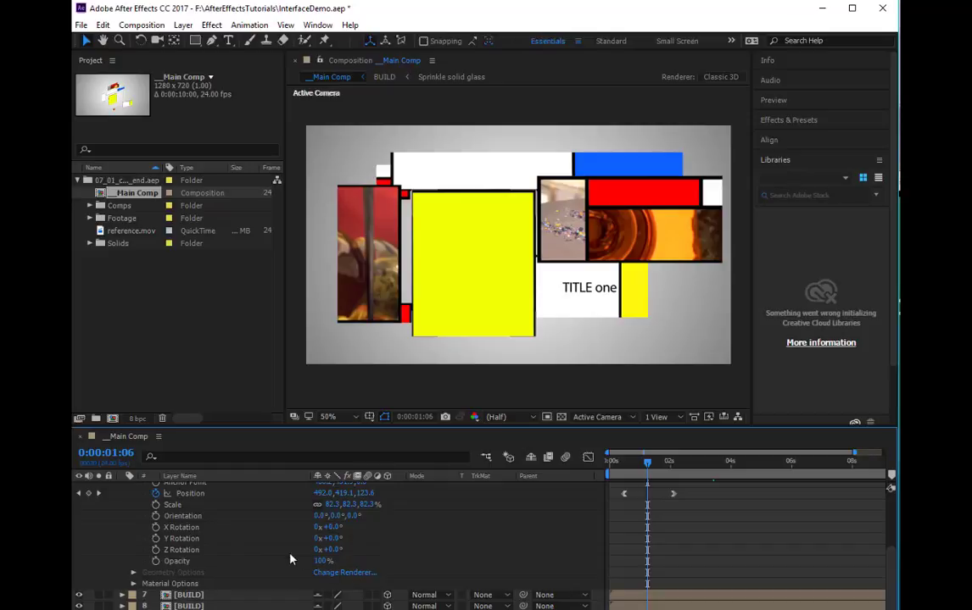
scroll(246, 555, up, 2)
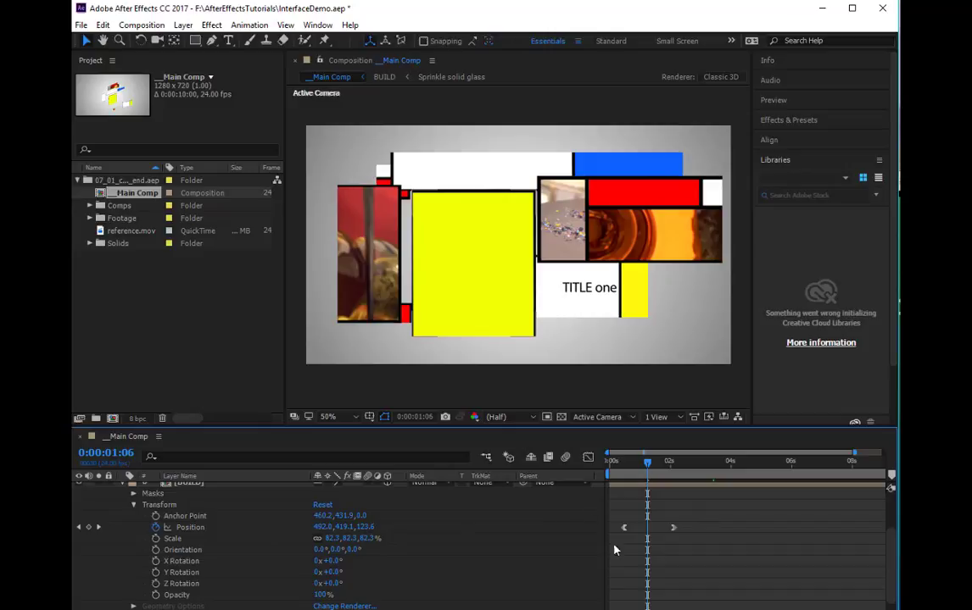
- Move the current time to 0:00:03:23 and collapse the Transform properties of BUILD layer 6
drag(647, 462, 729, 478)
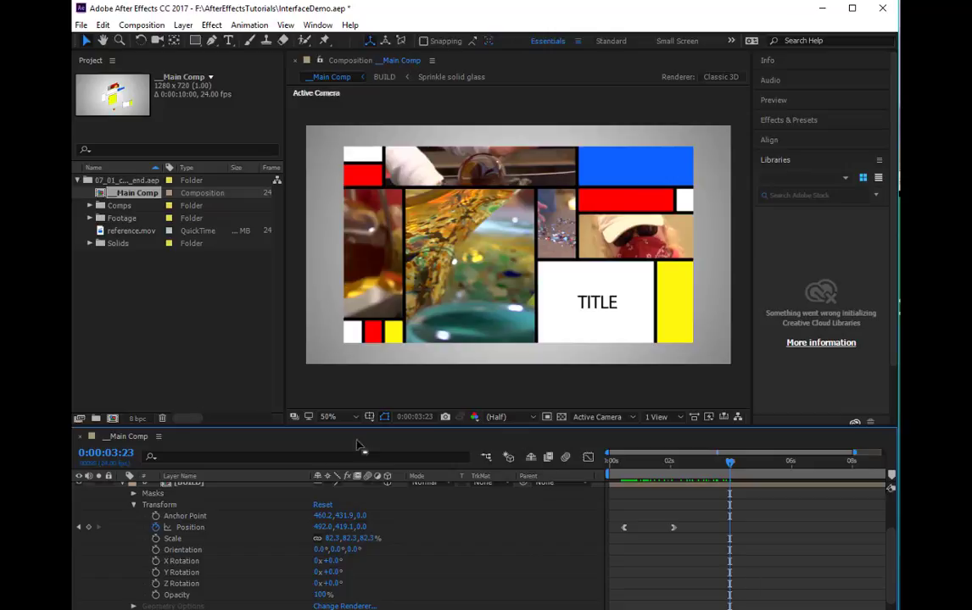
click(343, 515)
scroll(196, 540, up, 2)
click(135, 540)
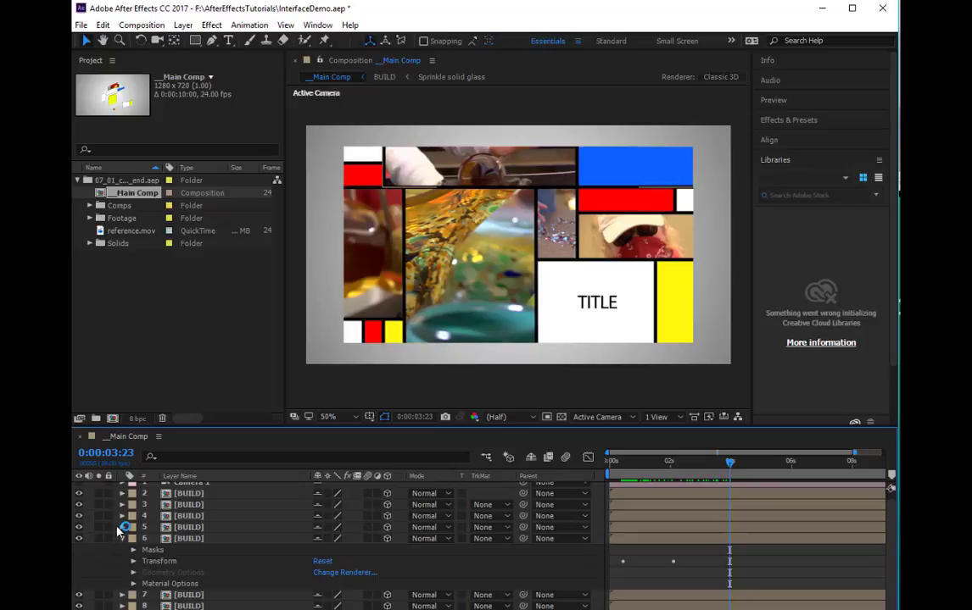
- Expand BUILD layer 5 to examine its Transform properties and keyframes, and collapse it again
click(122, 527)
scroll(224, 543, down, 1)
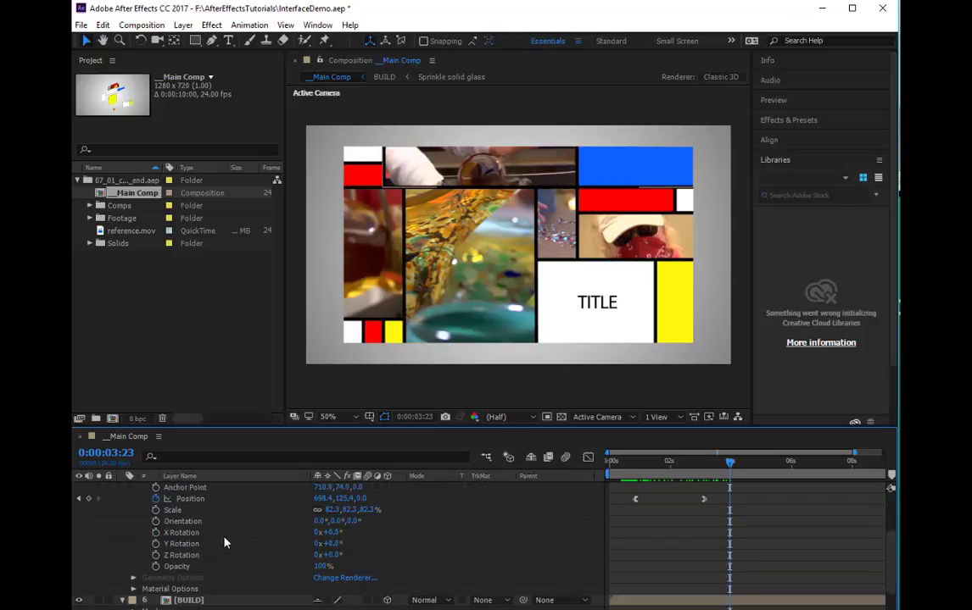
scroll(170, 535, up, 2)
click(136, 547)
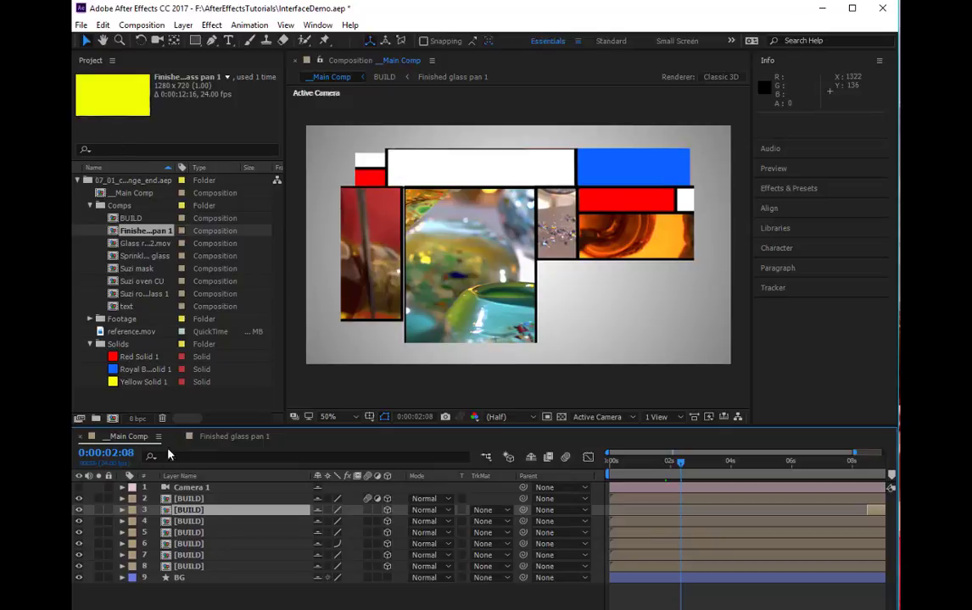
- Switch to the Finished glass pan 1 timeline and examine the Linear Wipe effect settings on Shape Layer 1
click(212, 442)
click(135, 439)
click(197, 437)
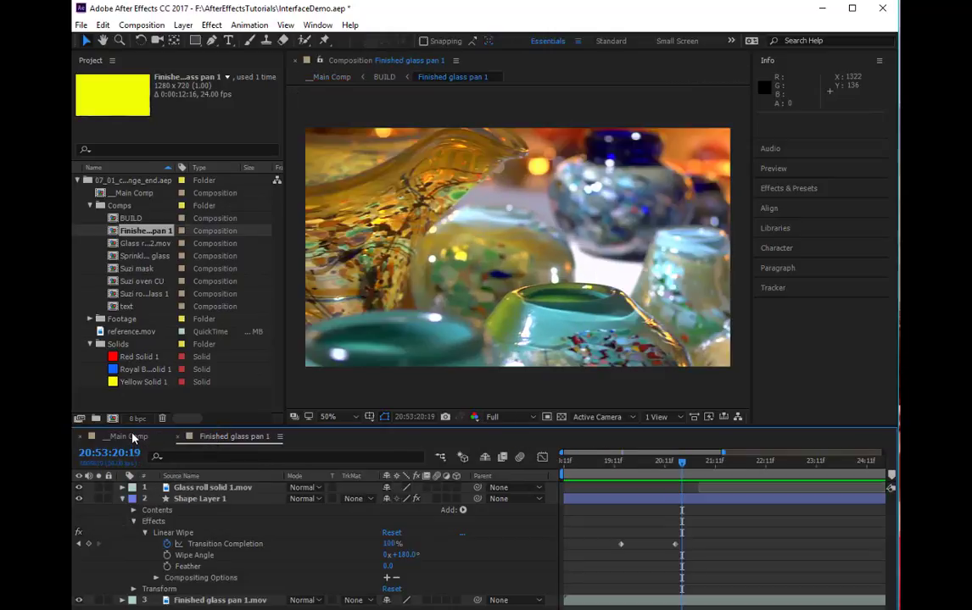
click(219, 439)
click(352, 557)
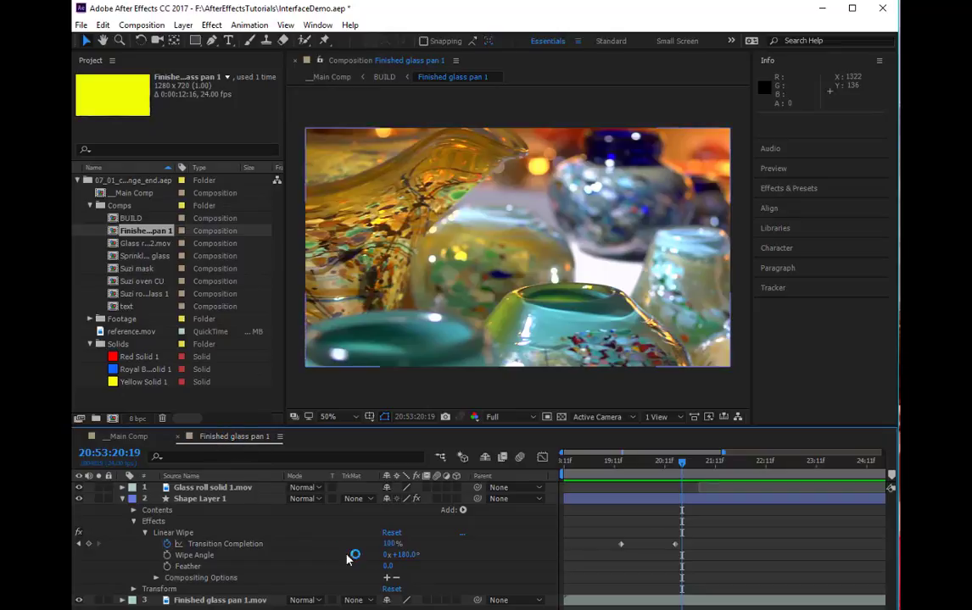
click(123, 500)
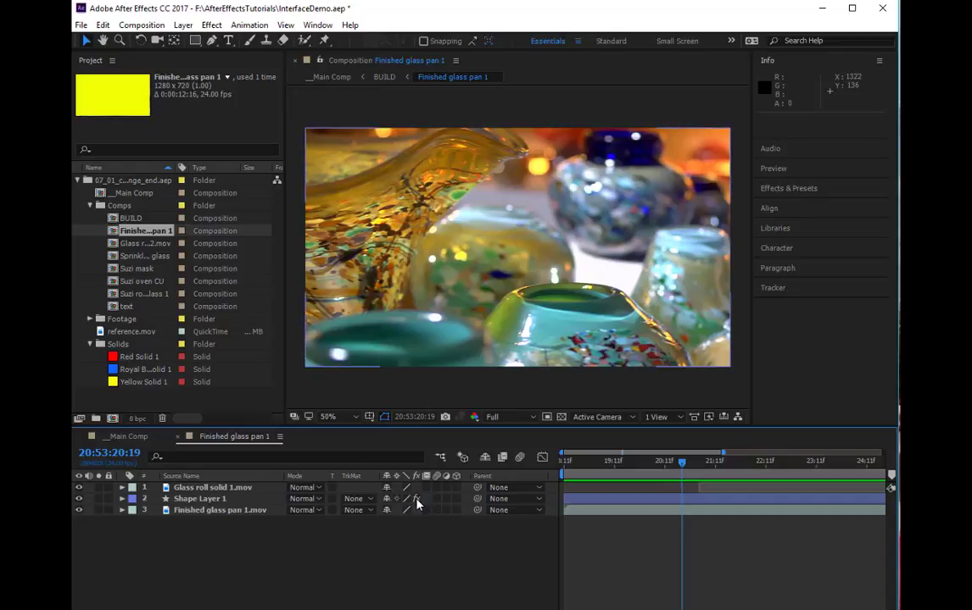
click(123, 500)
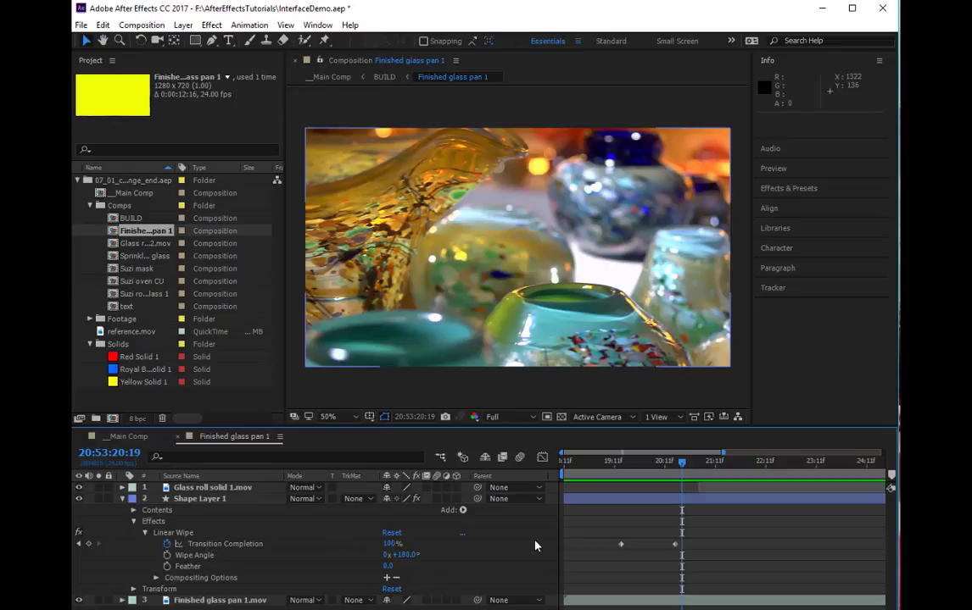
- Return the current time to 20:53:18:11 and preview the Linear Wipe animation, stopping at 20:53:21:06
drag(681, 467, 557, 473)
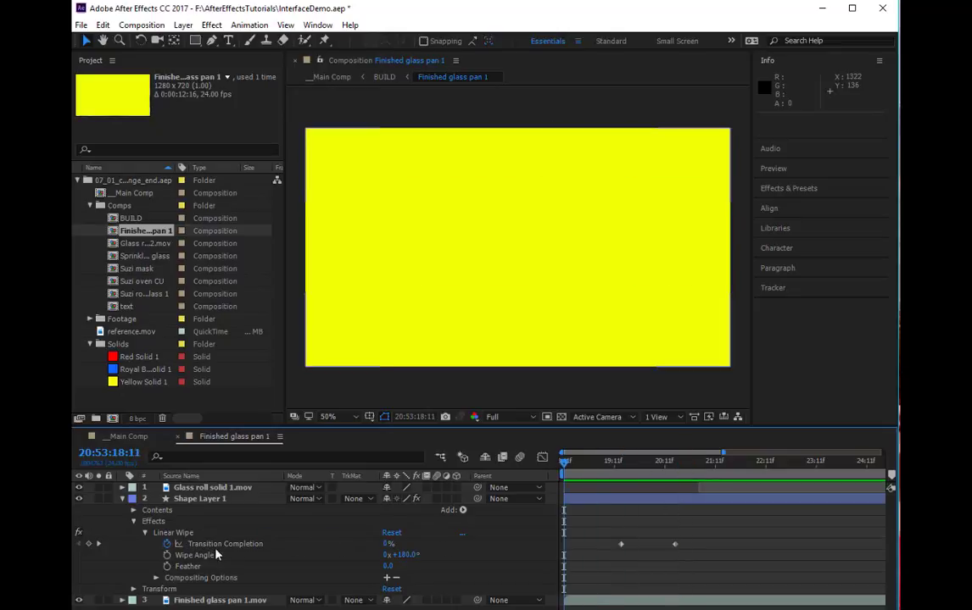
key(space)
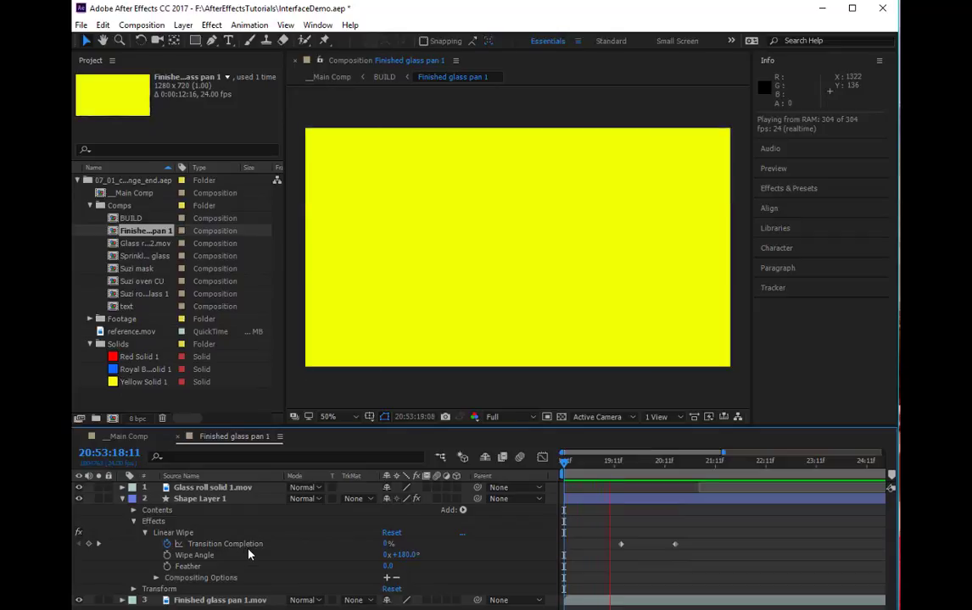
key(space)
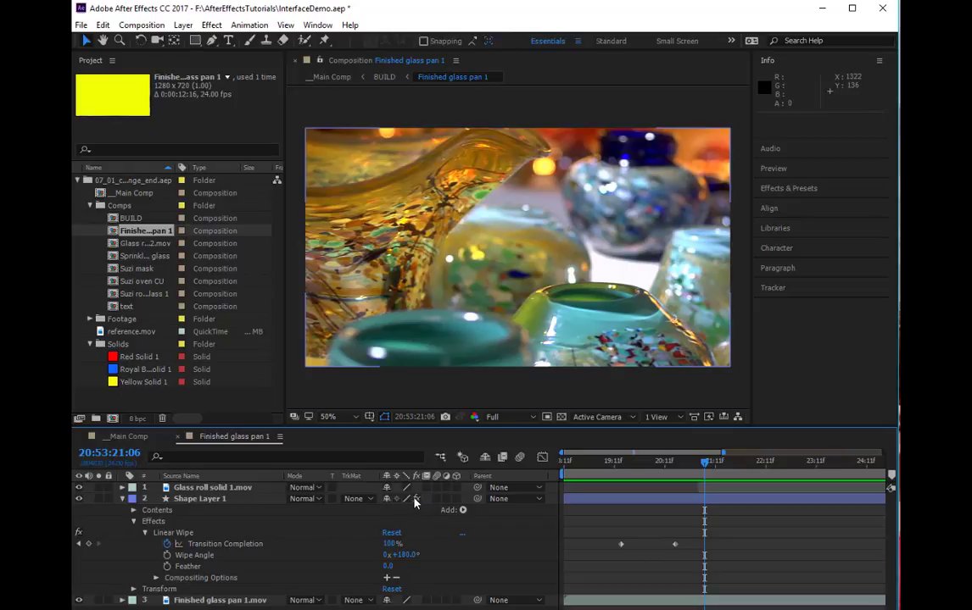
- Toggle the effects of Shape Layer 1 off and back on to compare the frame with and without the wipe
click(415, 500)
click(415, 499)
click(415, 499)
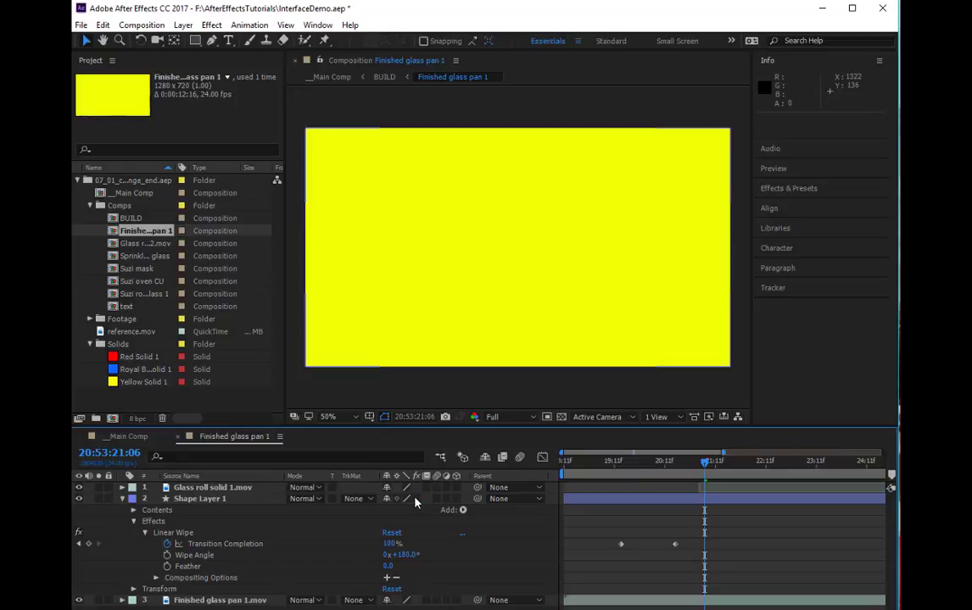
click(416, 499)
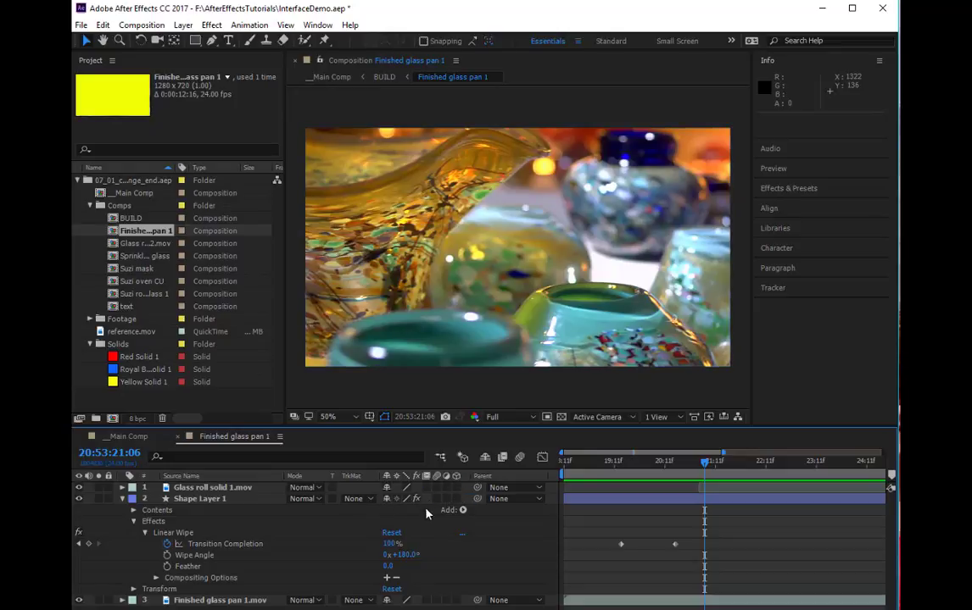
key(ctrl+s)
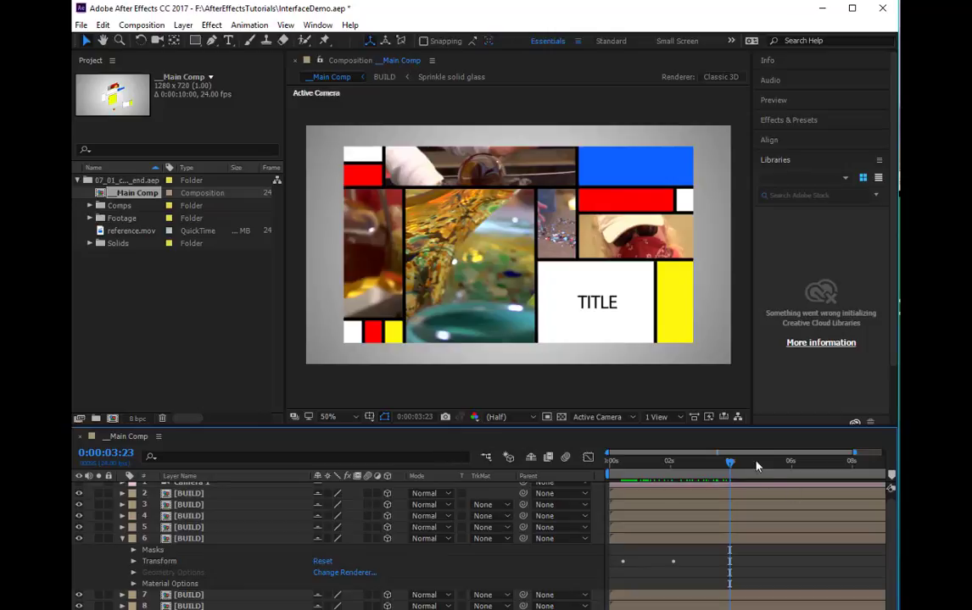
- Scrub __Main Comp back to 0:00:02:13 and on to 0:00:01:20 to review the panel animation
drag(731, 468, 687, 466)
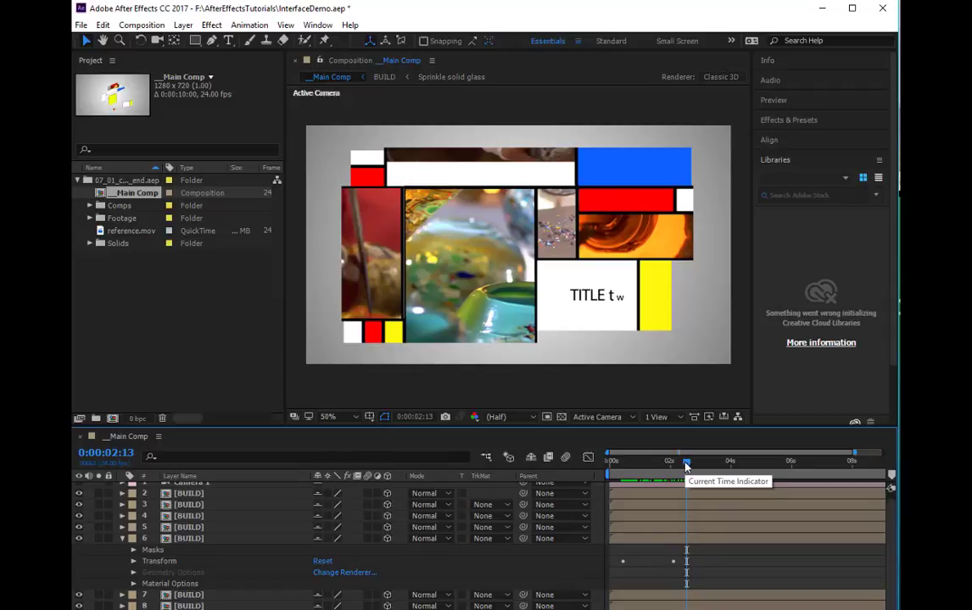
drag(687, 465, 666, 475)
click(666, 475)
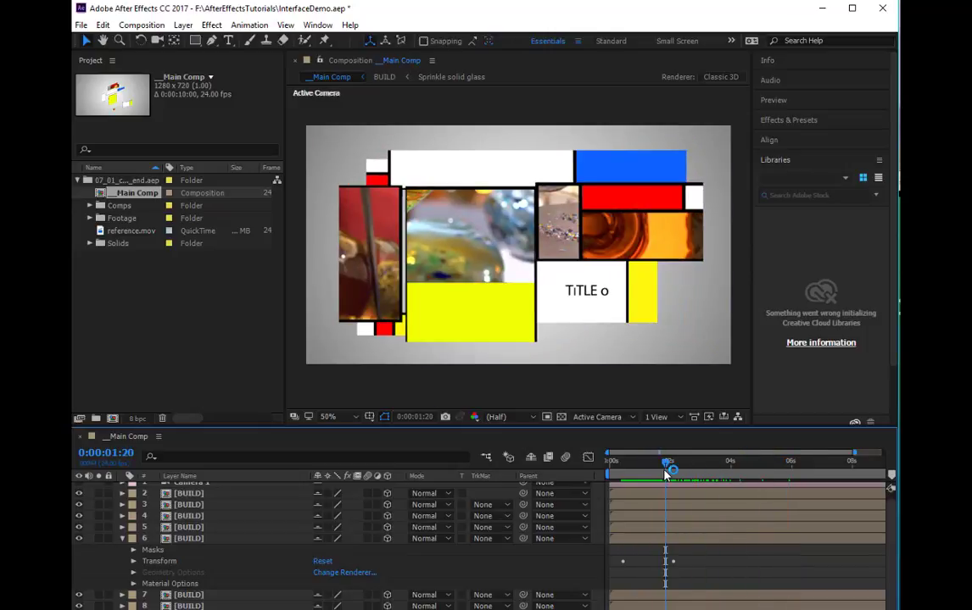